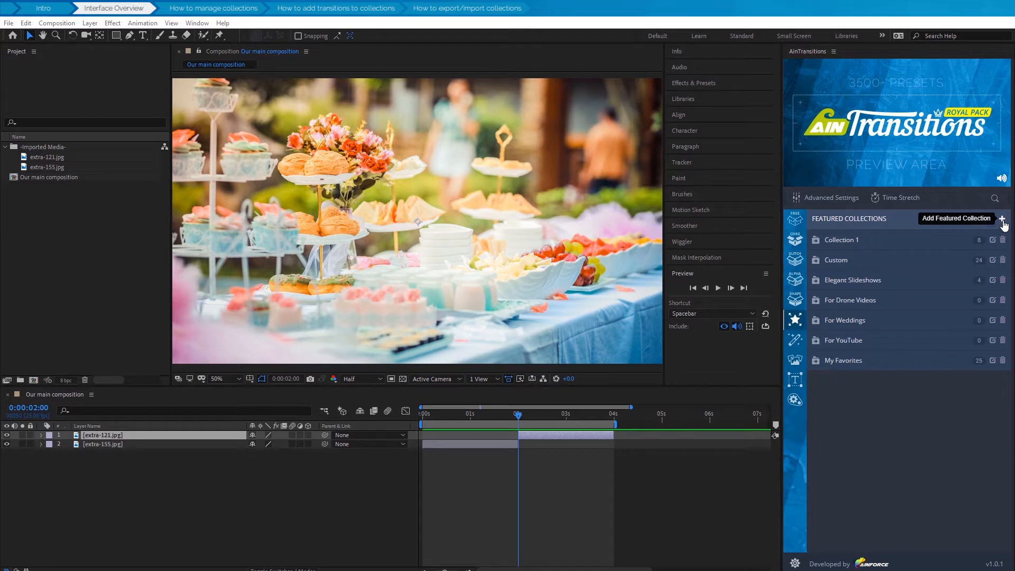
Examine how the new-collection entry row appears and how all featured collections expand and collapse
click(1002, 220)
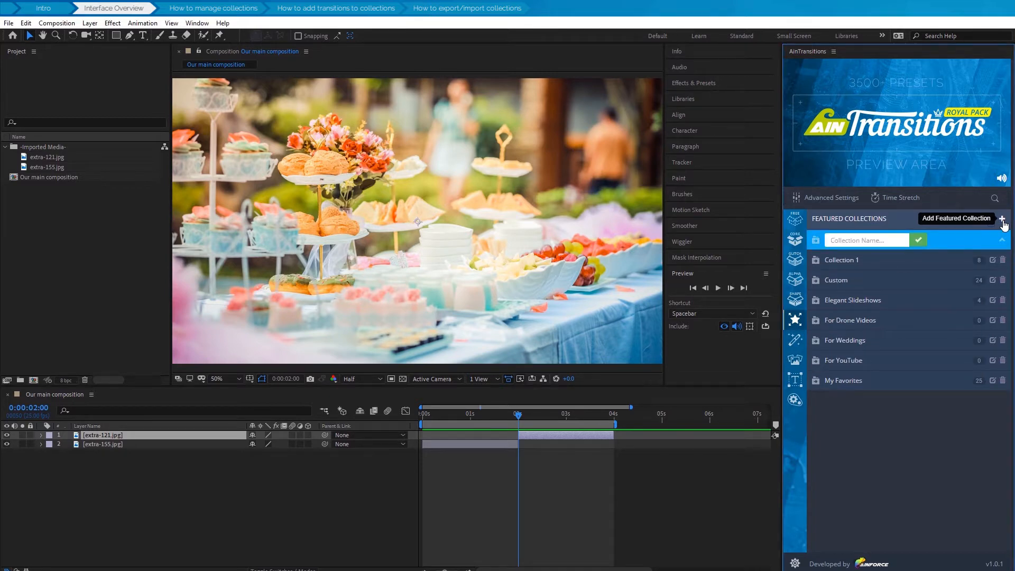
click(1003, 222)
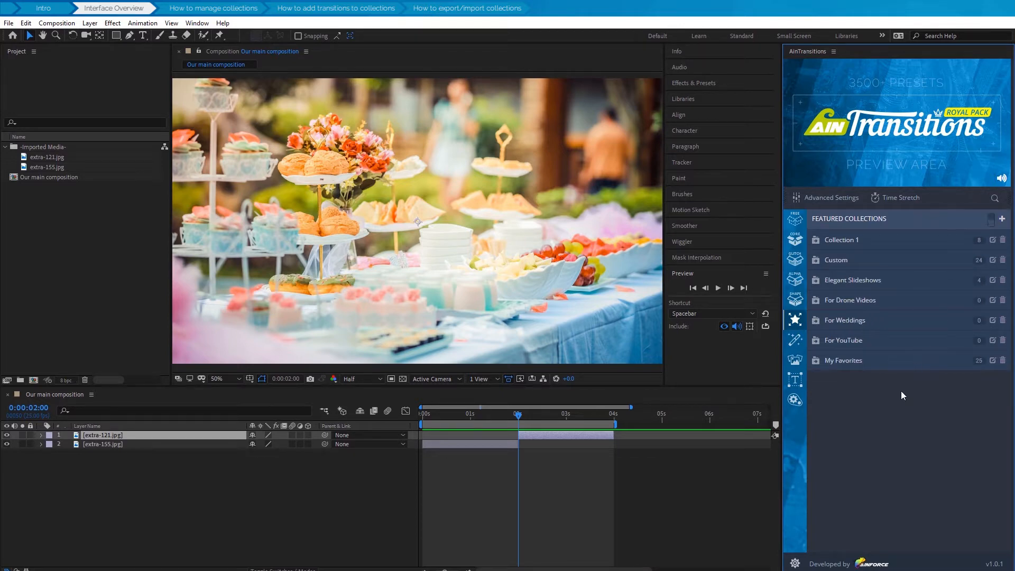
click(992, 222)
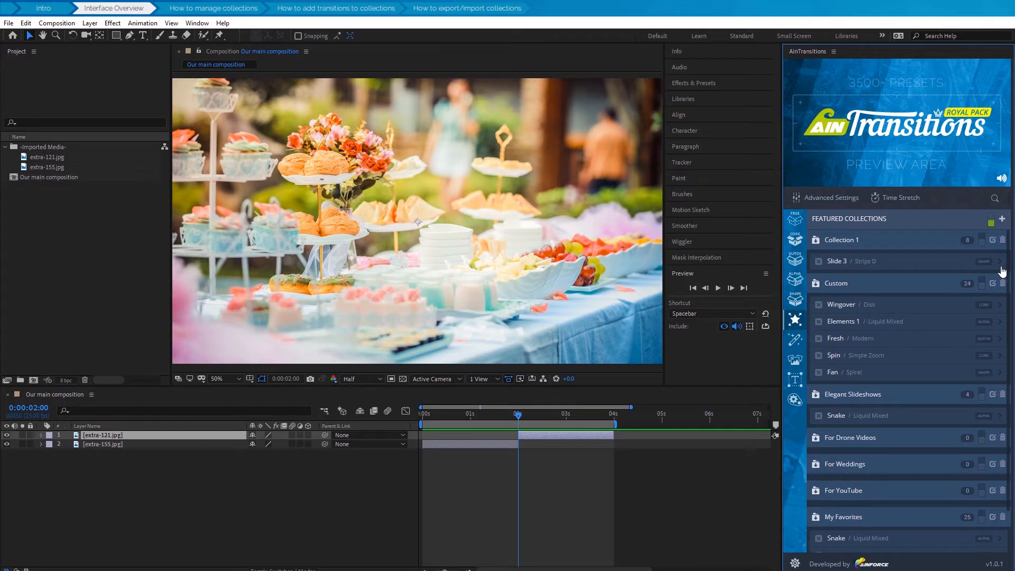
click(992, 223)
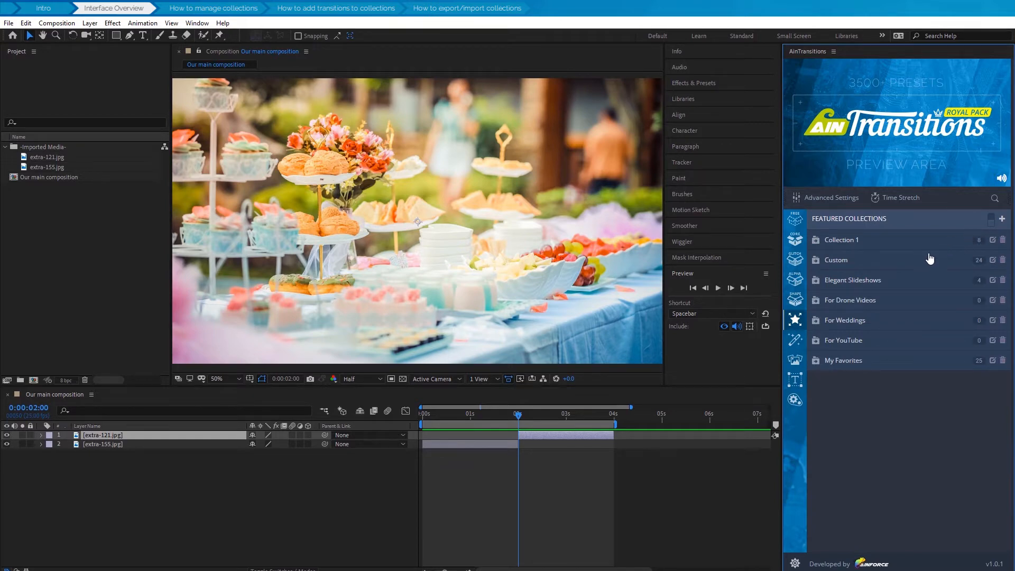
Expand the Custom collection with all its transition presets and show the speed control of the Wingover transition
click(900, 264)
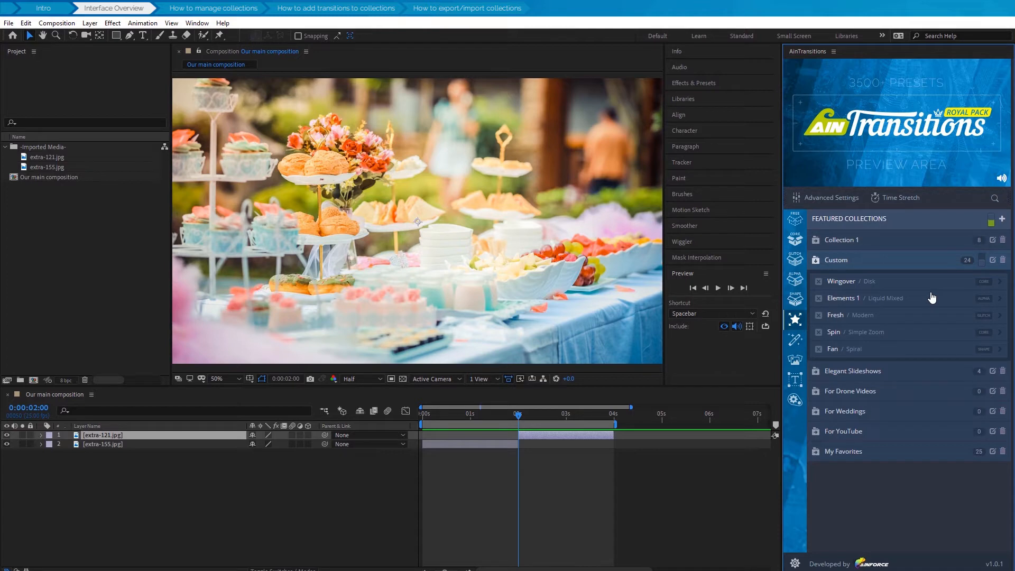
click(983, 262)
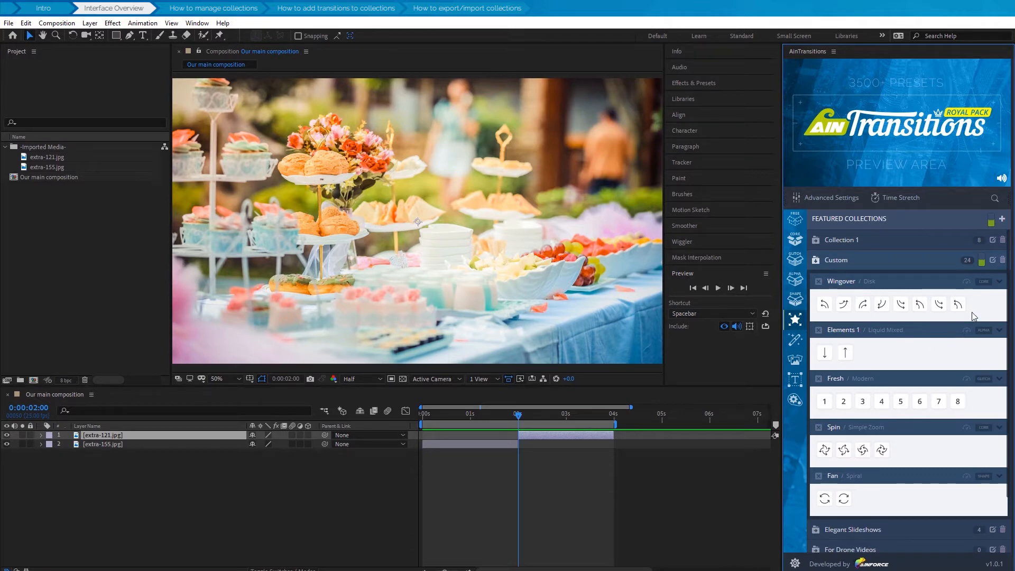
mouse_move(958, 310)
click(967, 284)
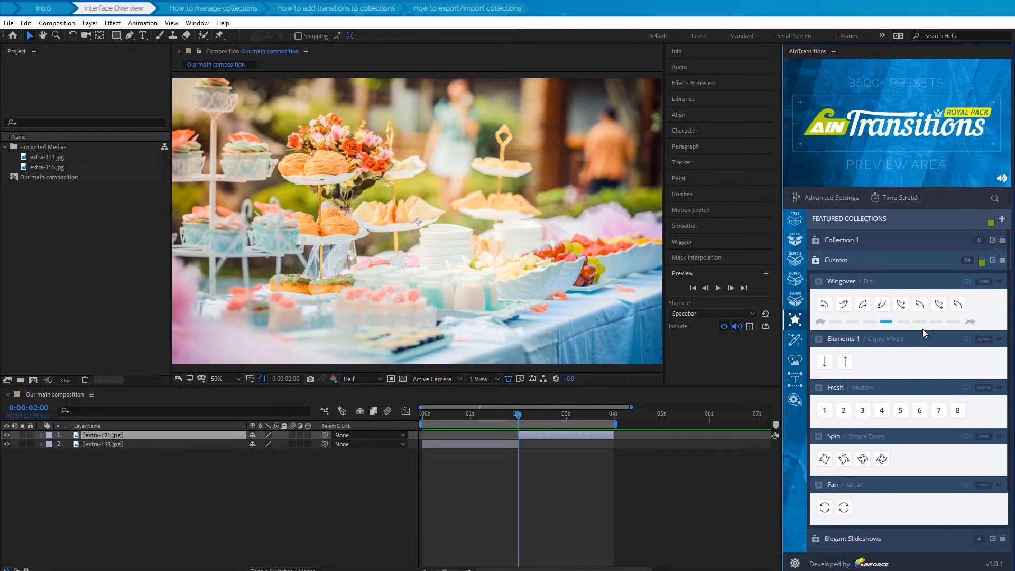
mouse_move(835, 323)
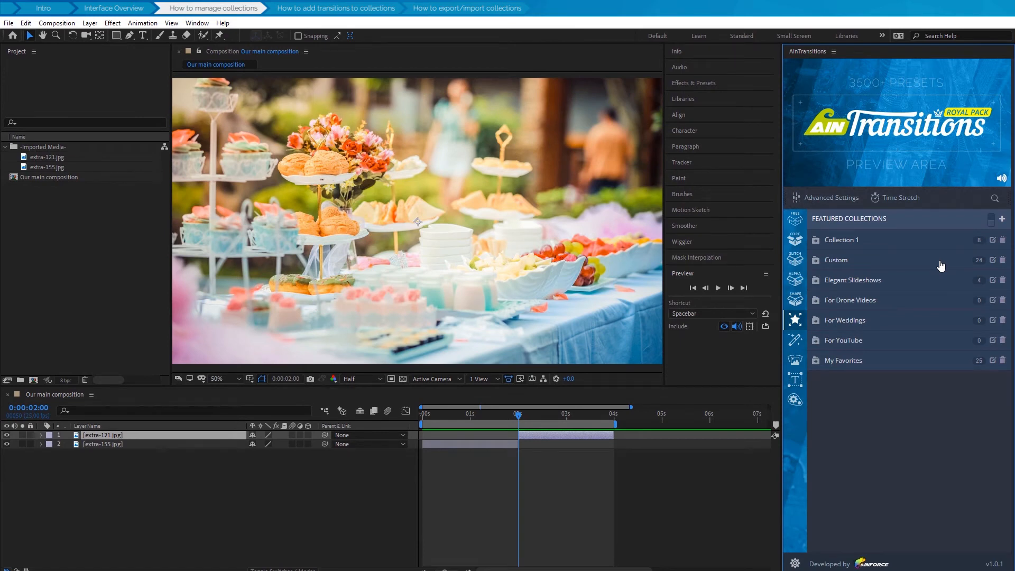
Add a new featured collection named Tutorials
click(1002, 219)
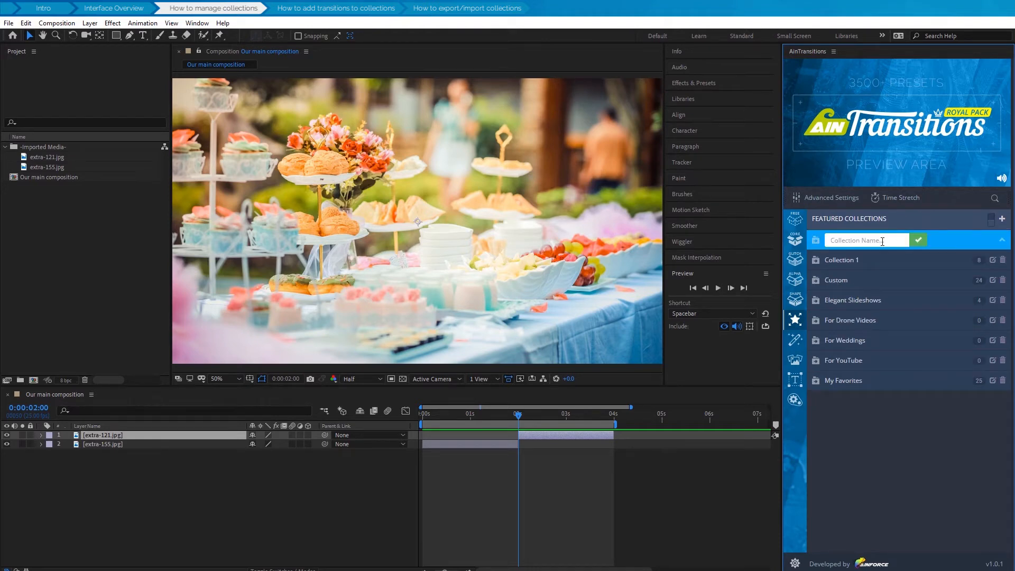
text(tutorials)
click(918, 241)
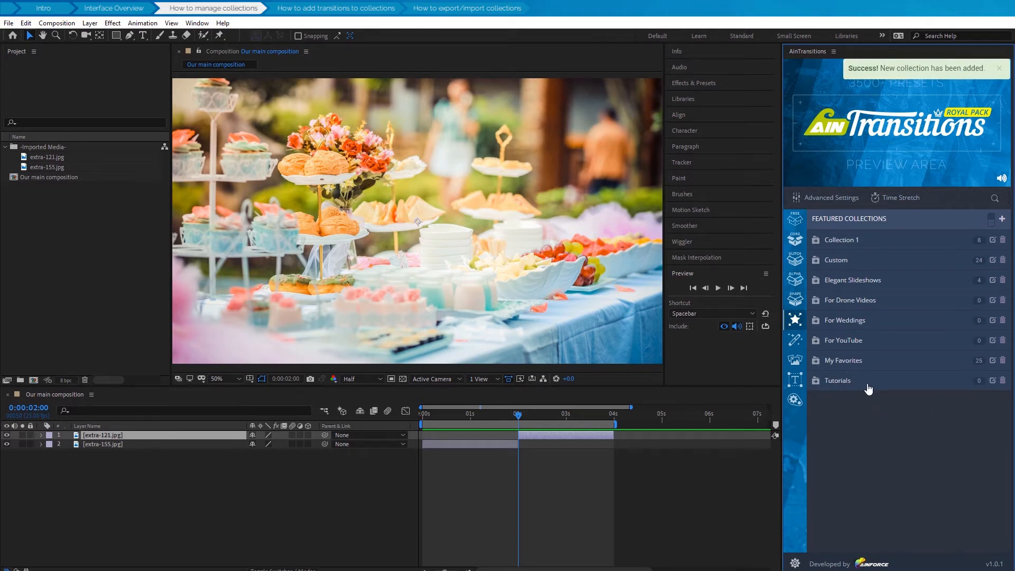
Rename the Tutorials collection as Video Tutorials
click(993, 380)
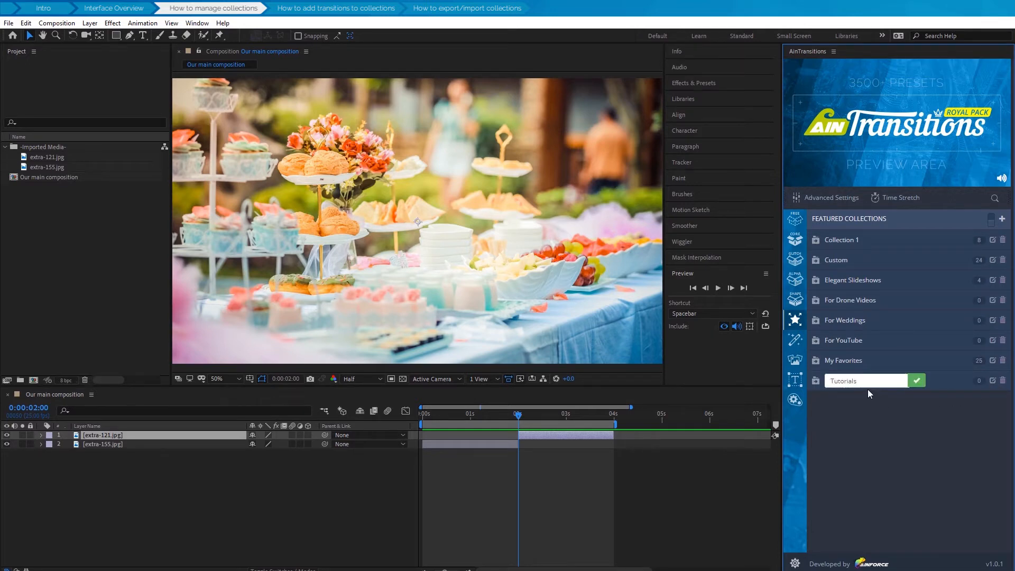
key(Home)
text(Video)
click(917, 381)
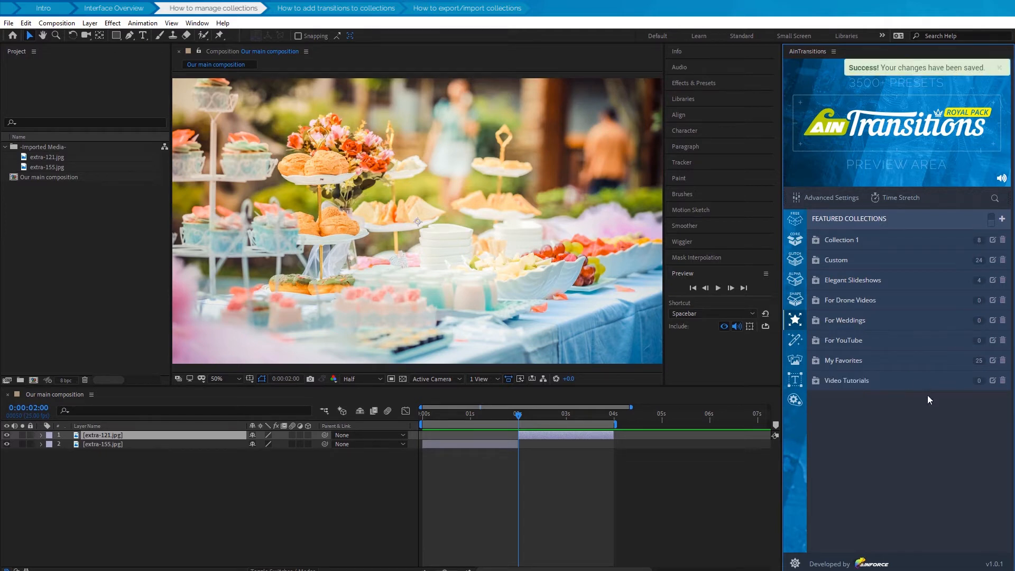
Delete the Collection 1 featured collection and remove the Fresh (Modern) transition from the Custom collection
click(902, 241)
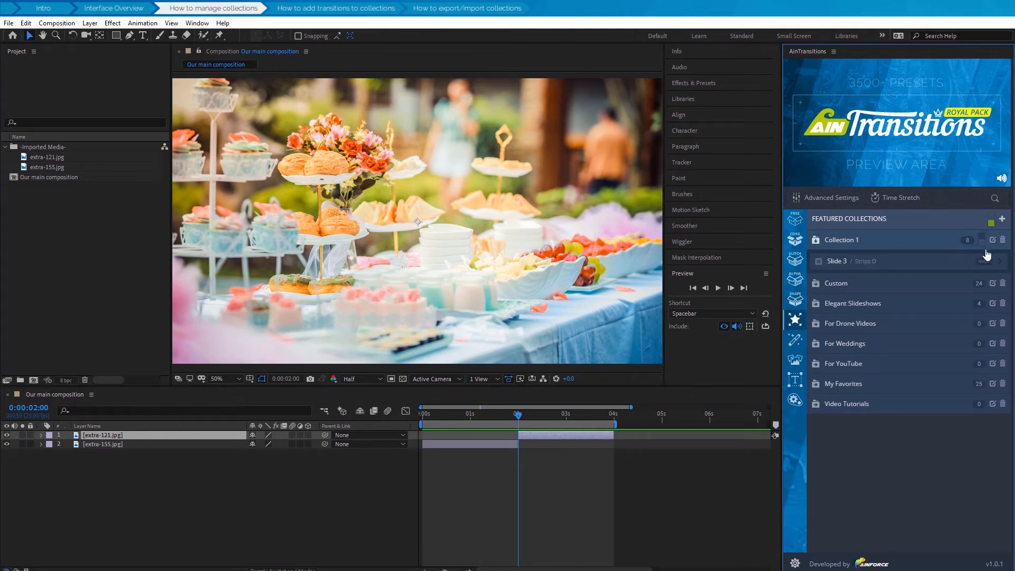
click(1003, 241)
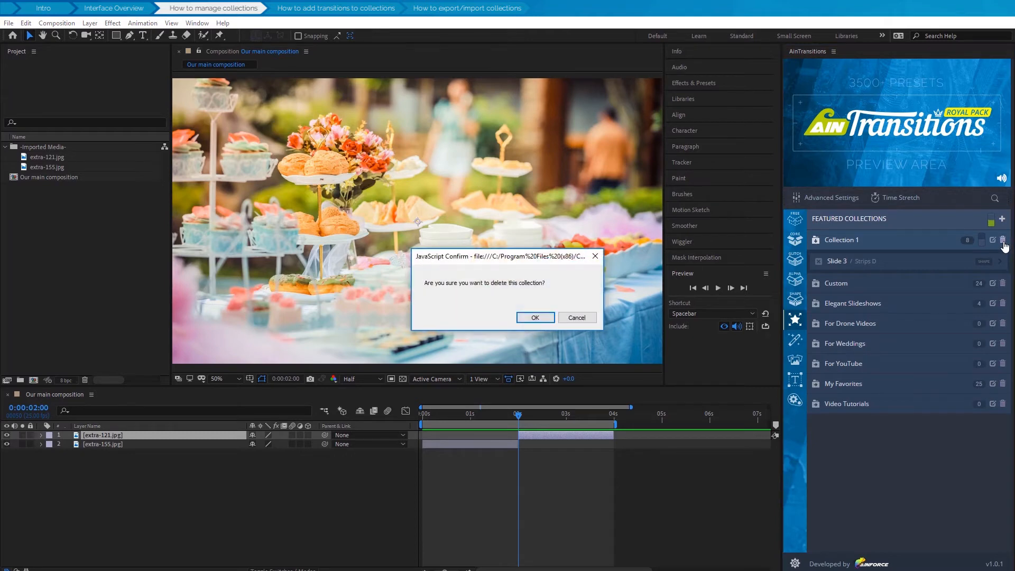
click(538, 316)
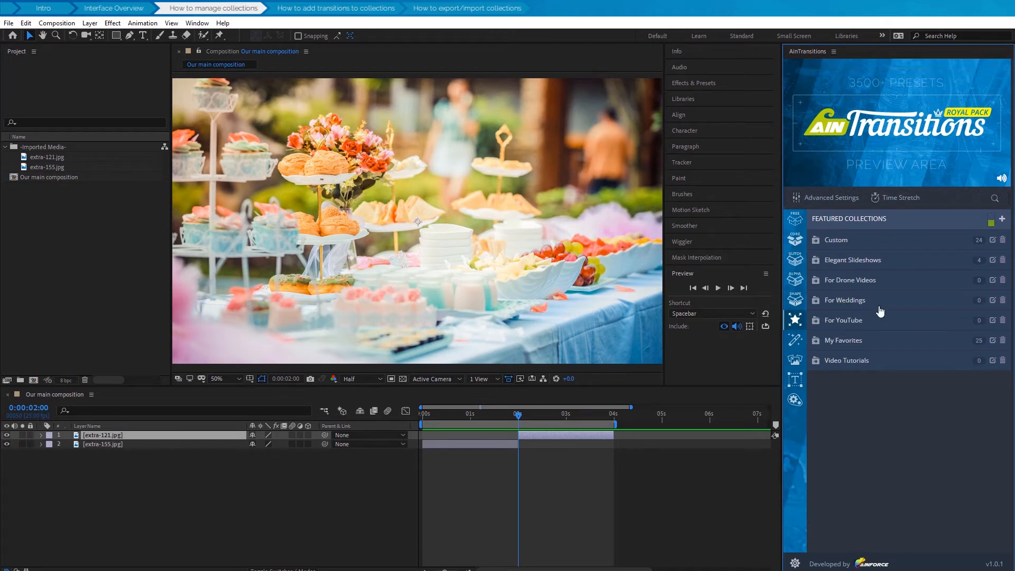
click(905, 243)
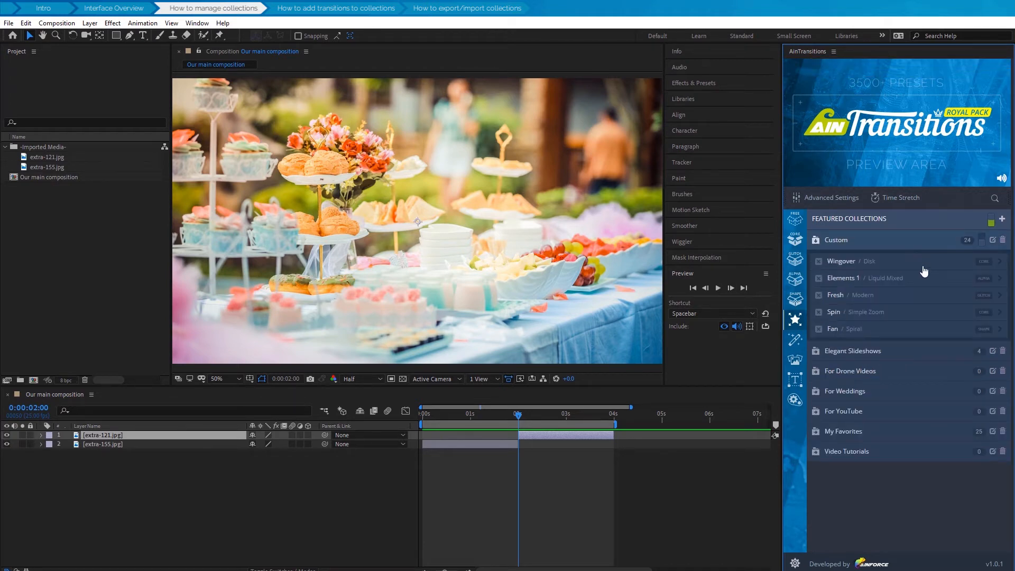
click(819, 296)
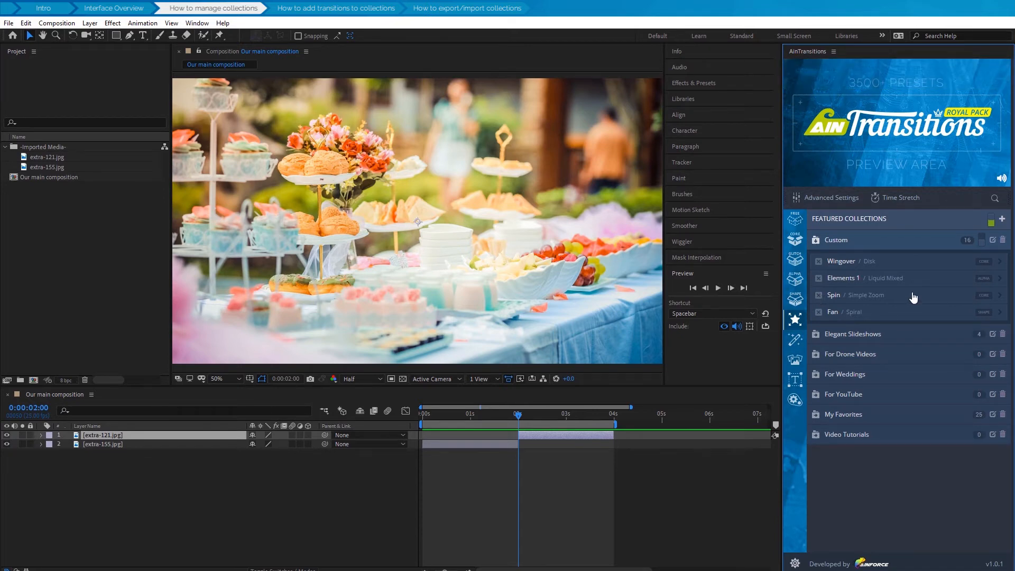
Apply the Custom collection's Wingover B CW In transition to the extra-121.jpg layer at 0:00:02:00 and play the preview
click(922, 261)
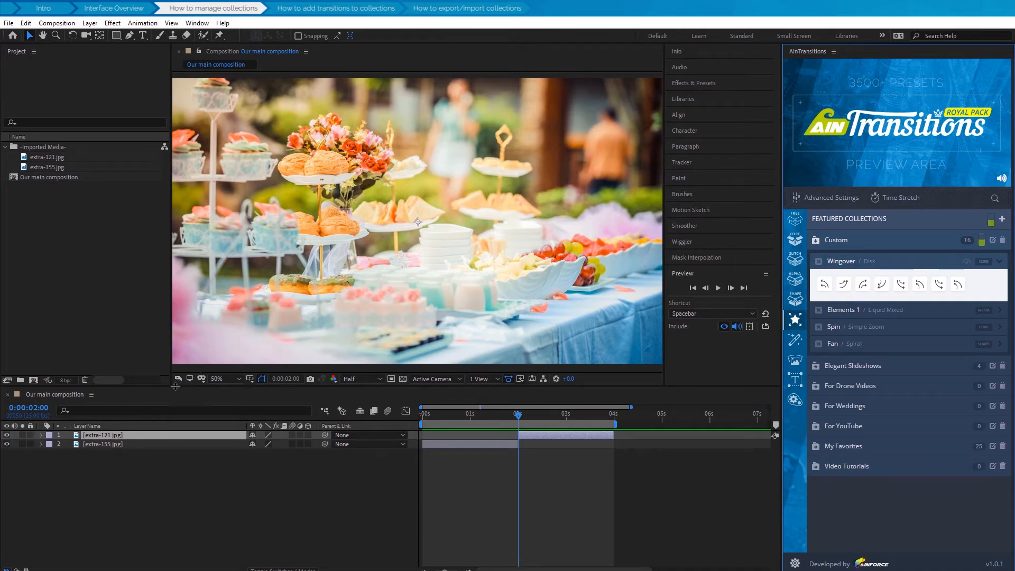
click(122, 435)
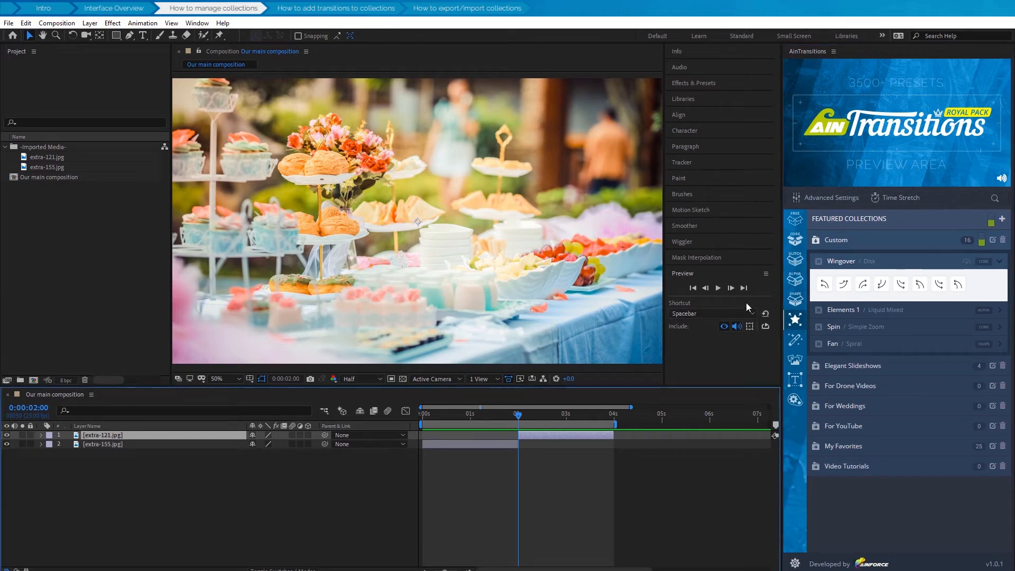
mouse_move(846, 284)
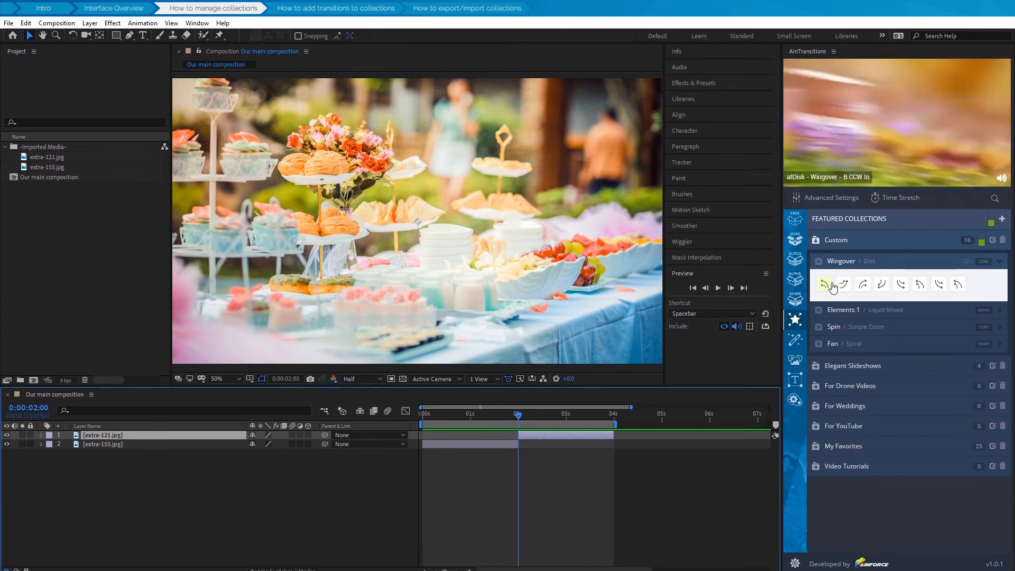
click(863, 288)
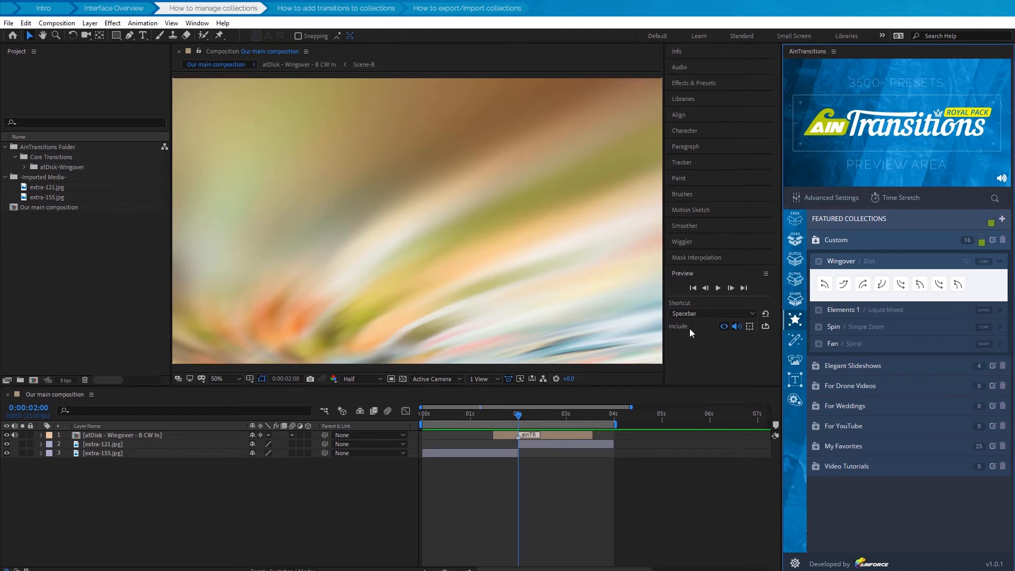
click(718, 288)
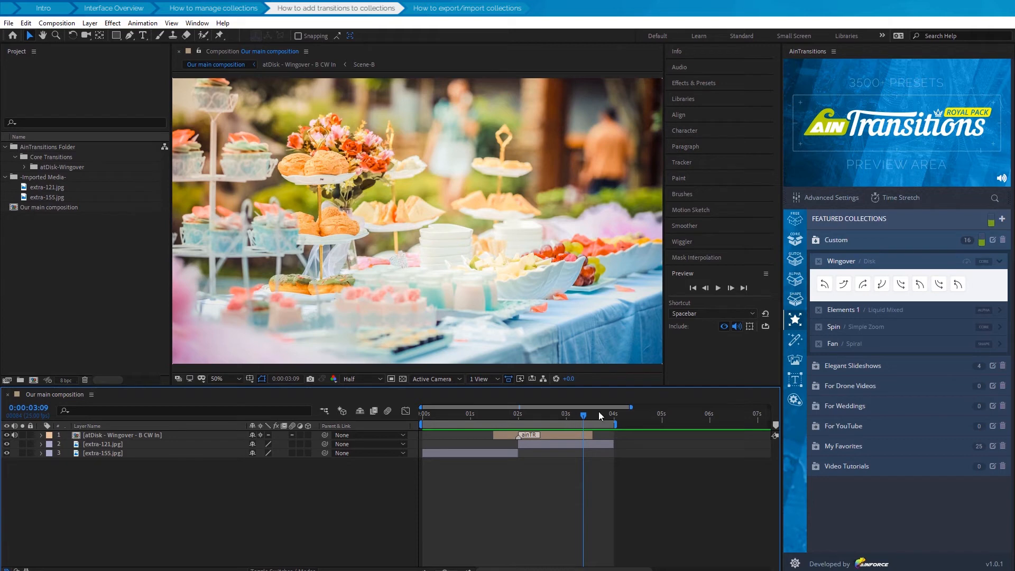
Add the Bounce transition from the Box core category to the Custom and Video Tutorials collections, and expand Video Tutorials among the featured collections
click(795, 240)
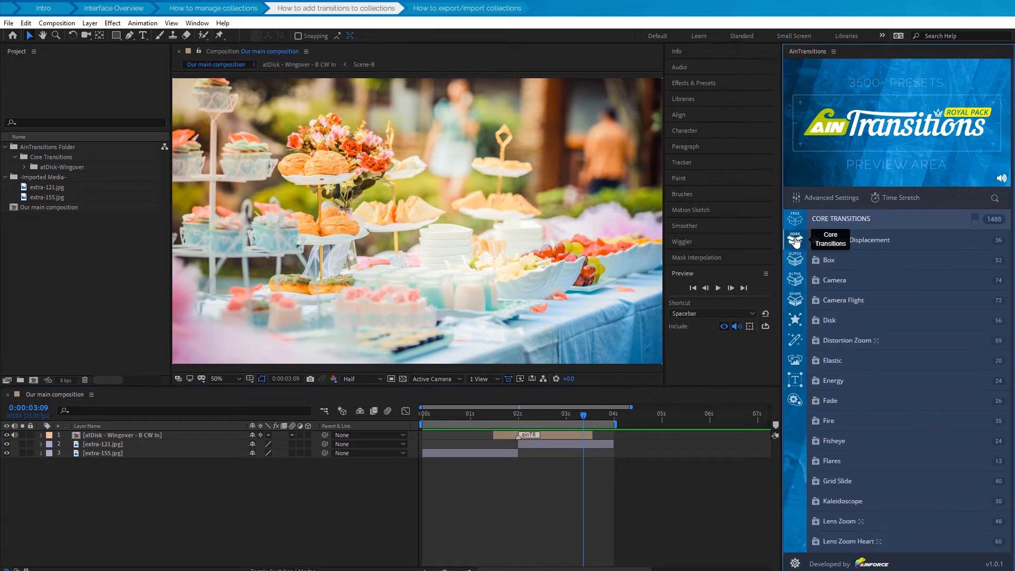
click(895, 261)
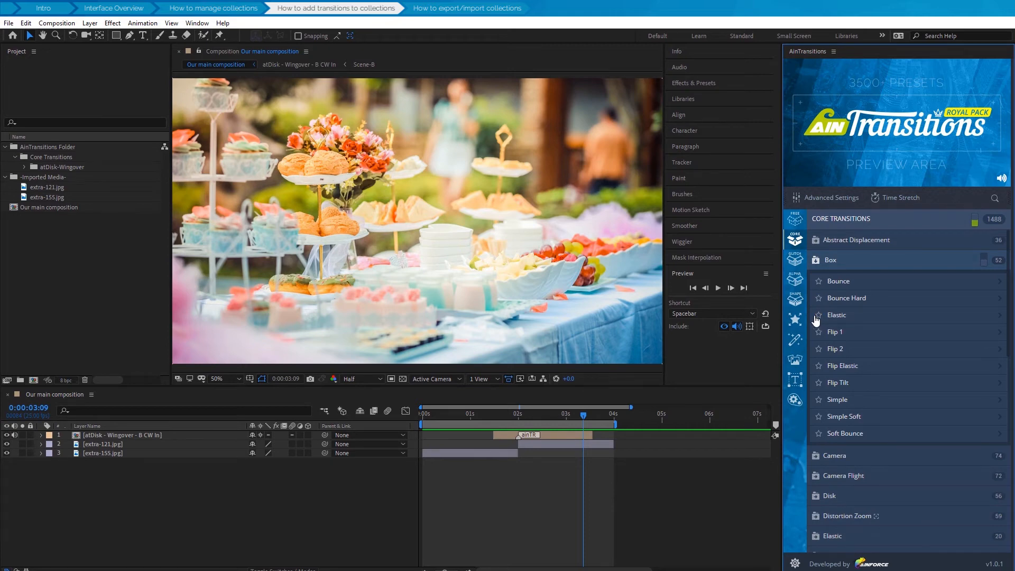
click(818, 282)
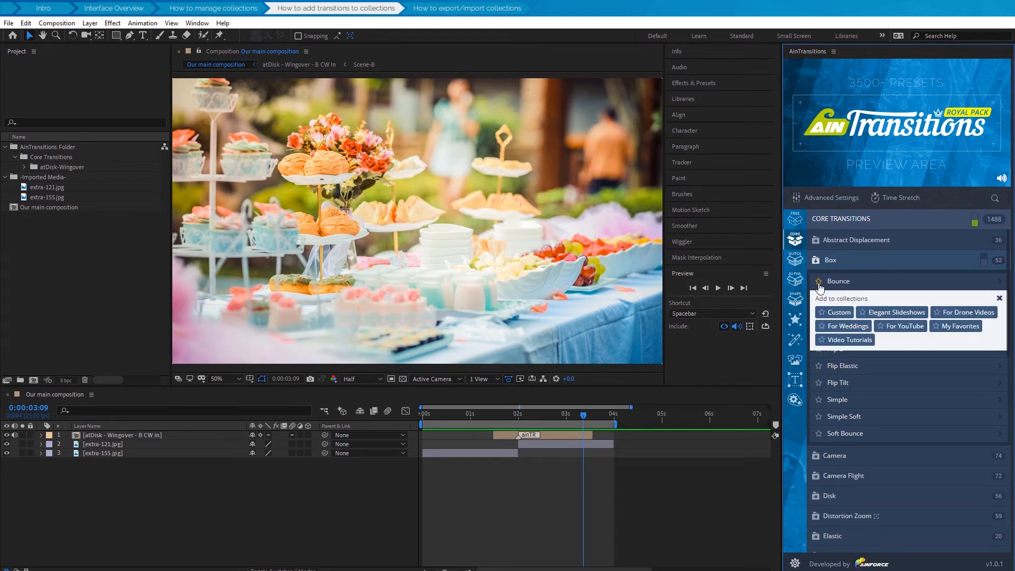
click(871, 324)
click(842, 315)
click(865, 345)
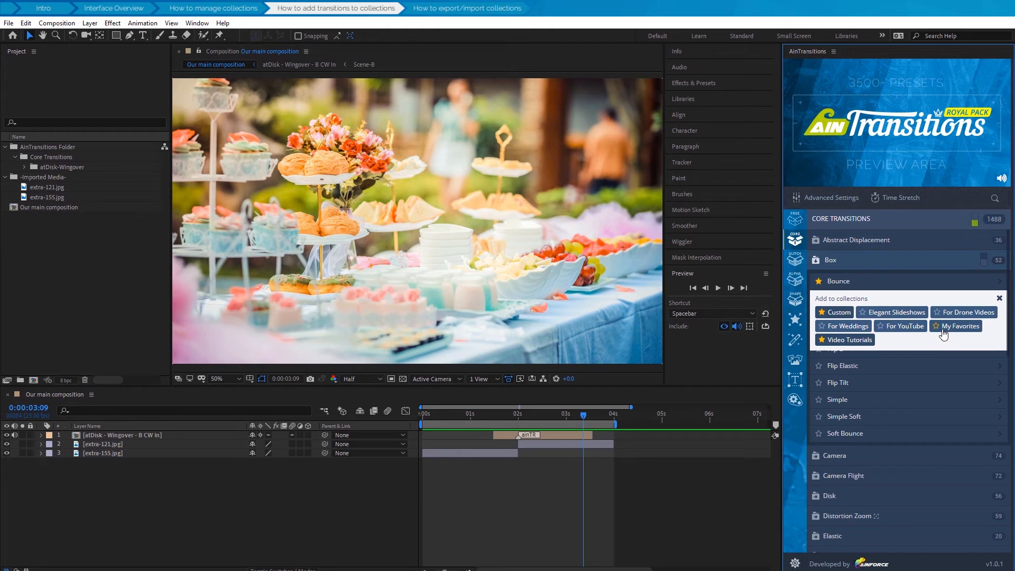
click(960, 328)
click(959, 328)
click(796, 321)
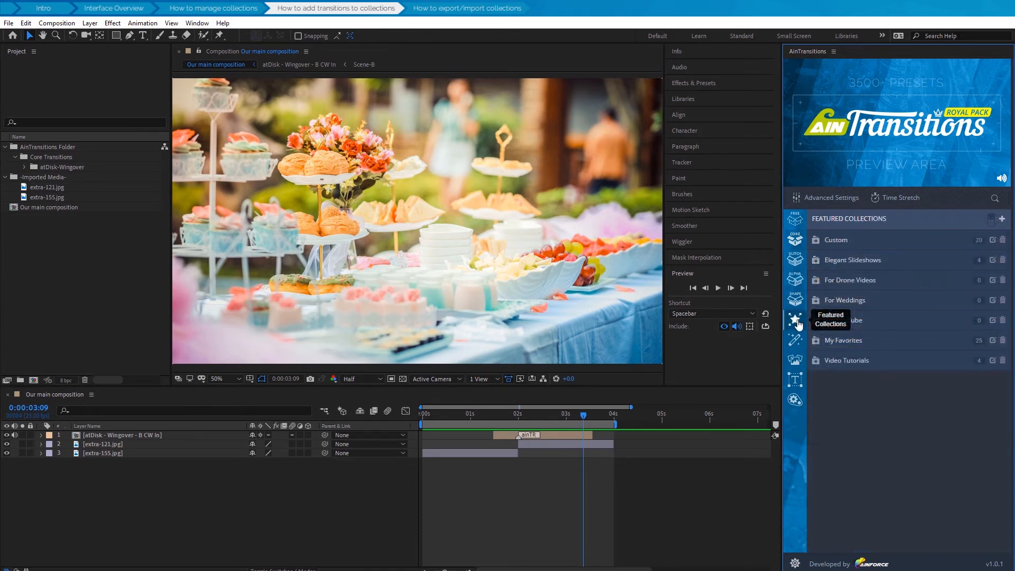
click(922, 367)
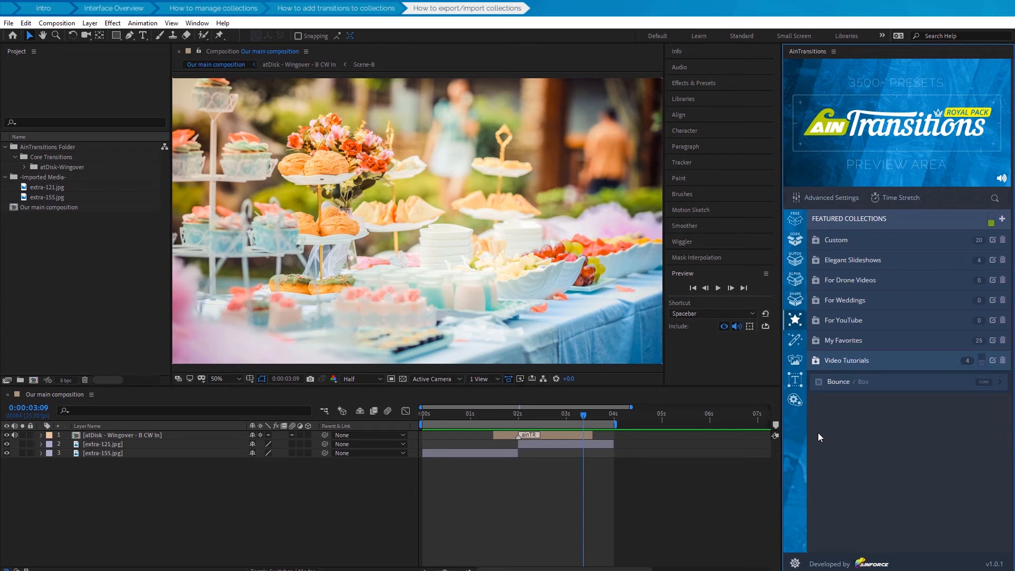
Open the extension's collections settings and examine the default sorting options for the collections list and transitions list
click(795, 563)
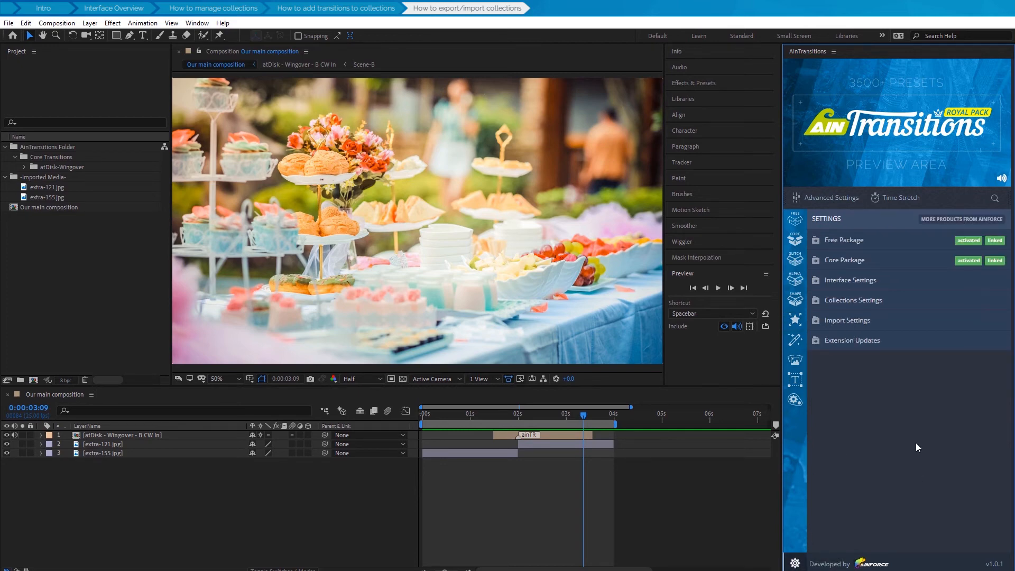
click(905, 305)
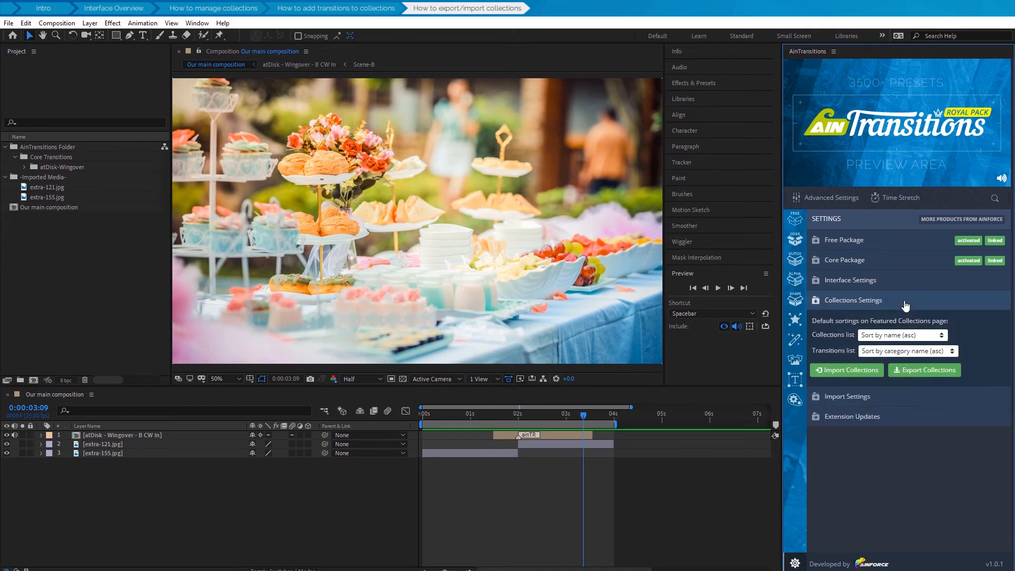
click(915, 335)
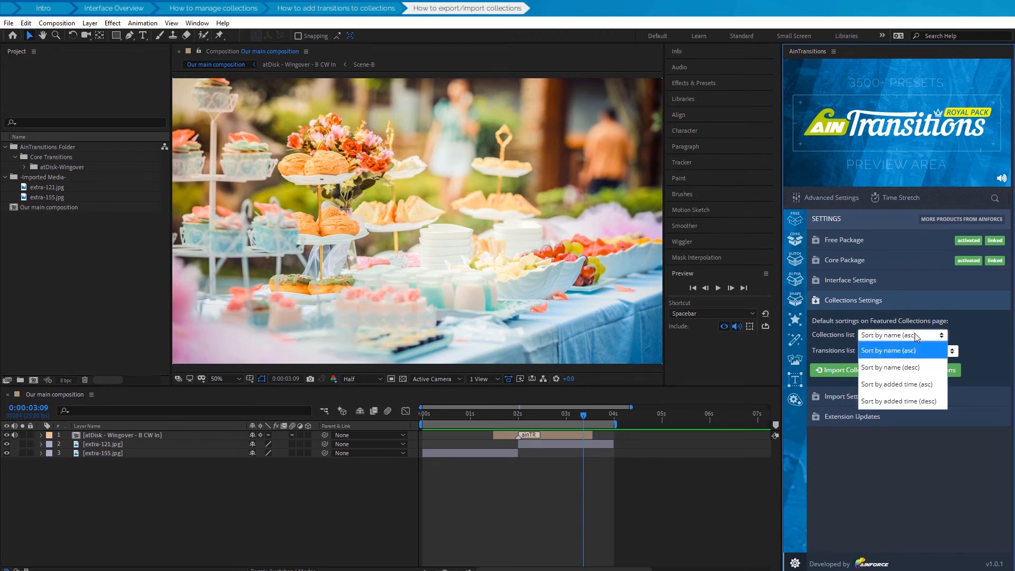
click(917, 337)
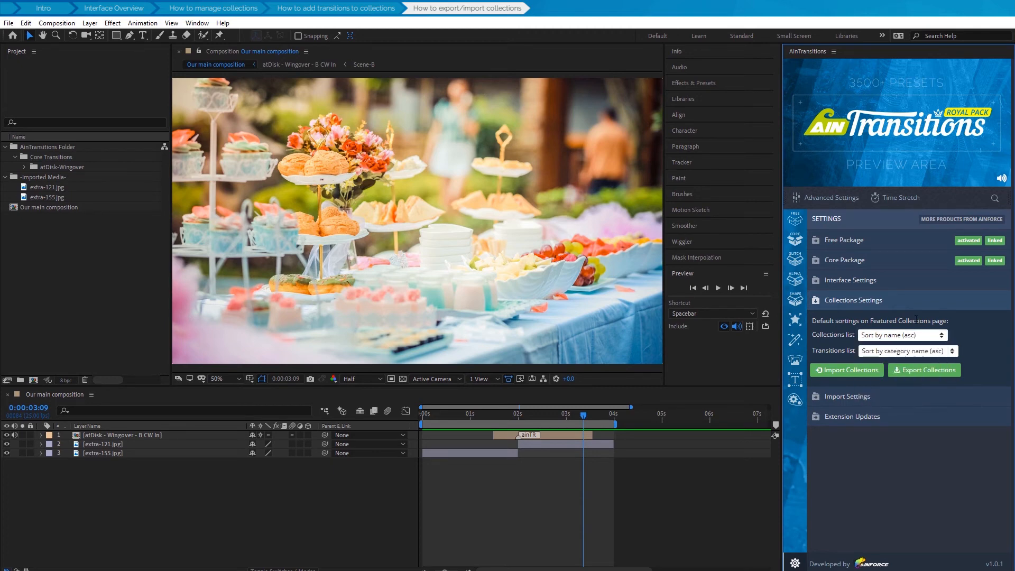
click(920, 351)
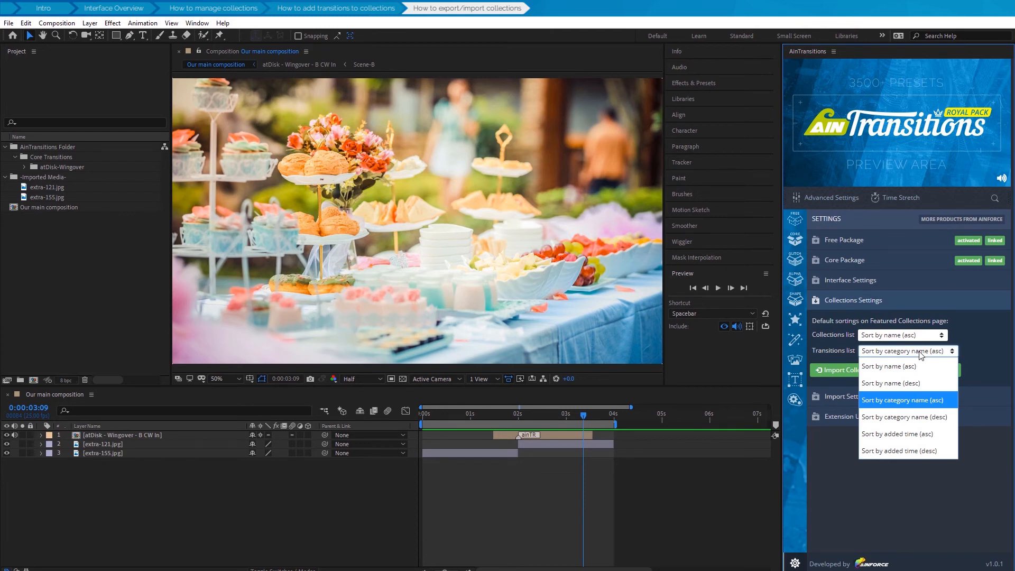
click(972, 334)
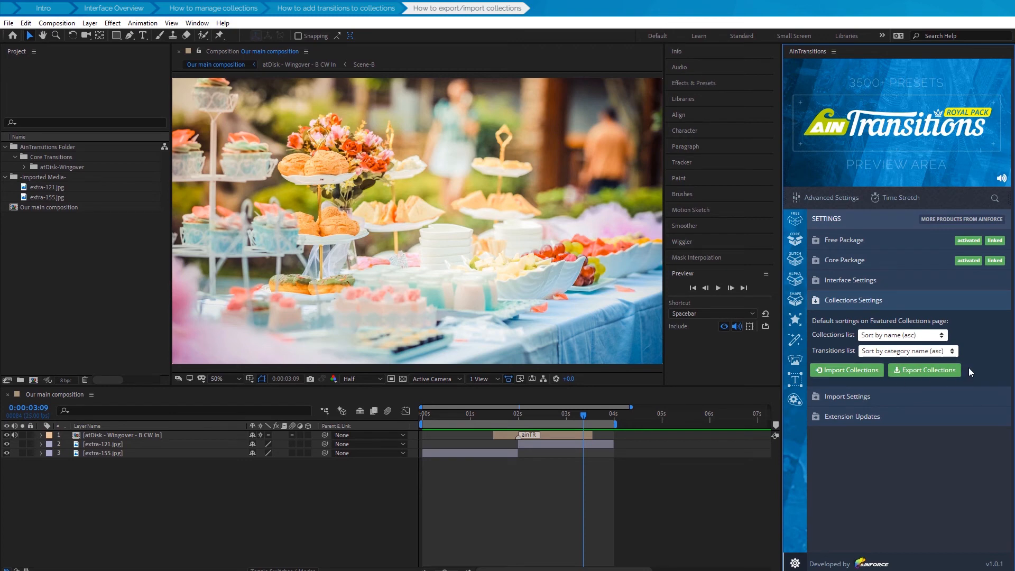
Export the collections and switch to File Explorer to open the backup folder Documents > Ainforce Extensions > AinTransitions
click(948, 374)
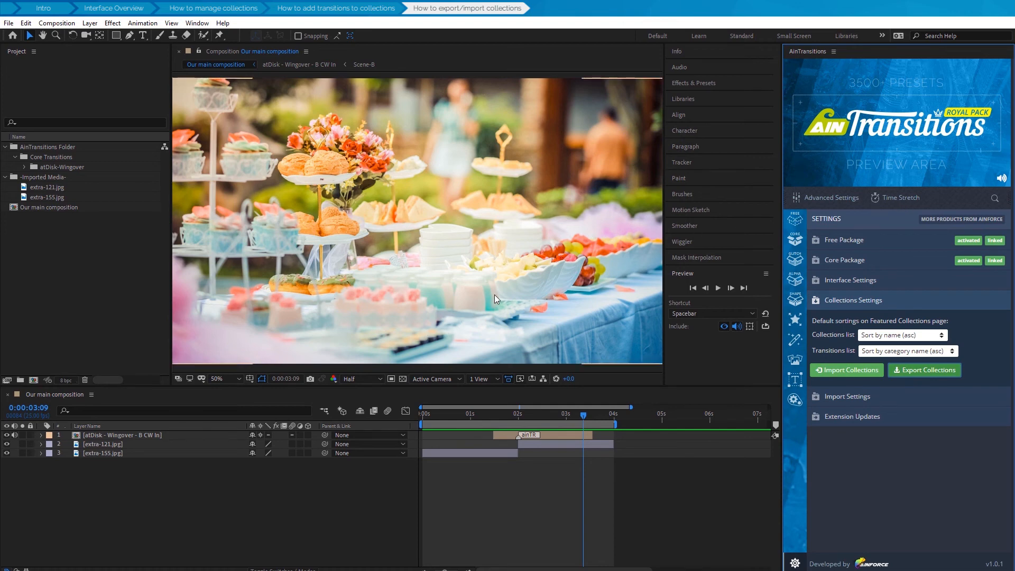
key(super+e)
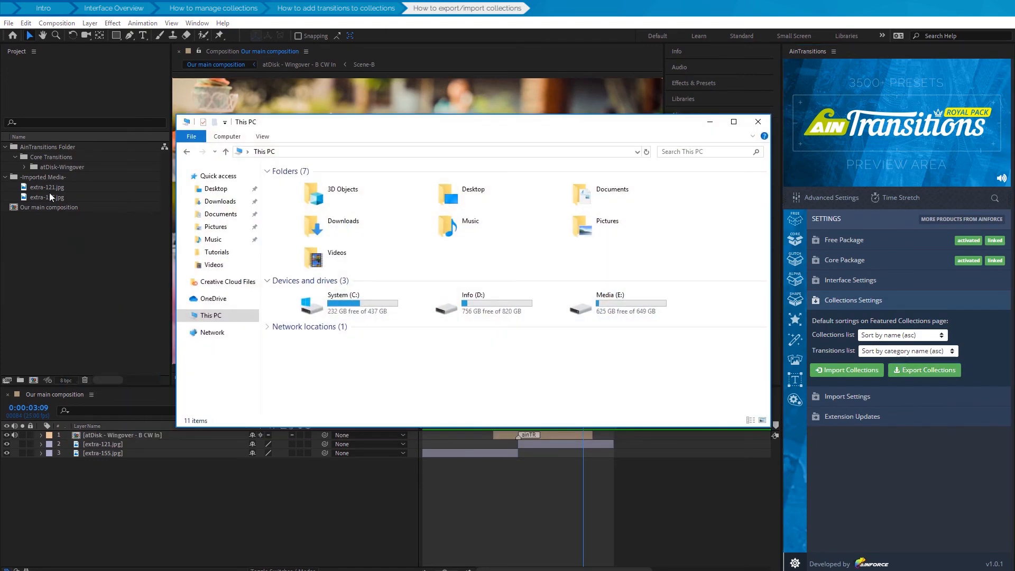
double_click(608, 199)
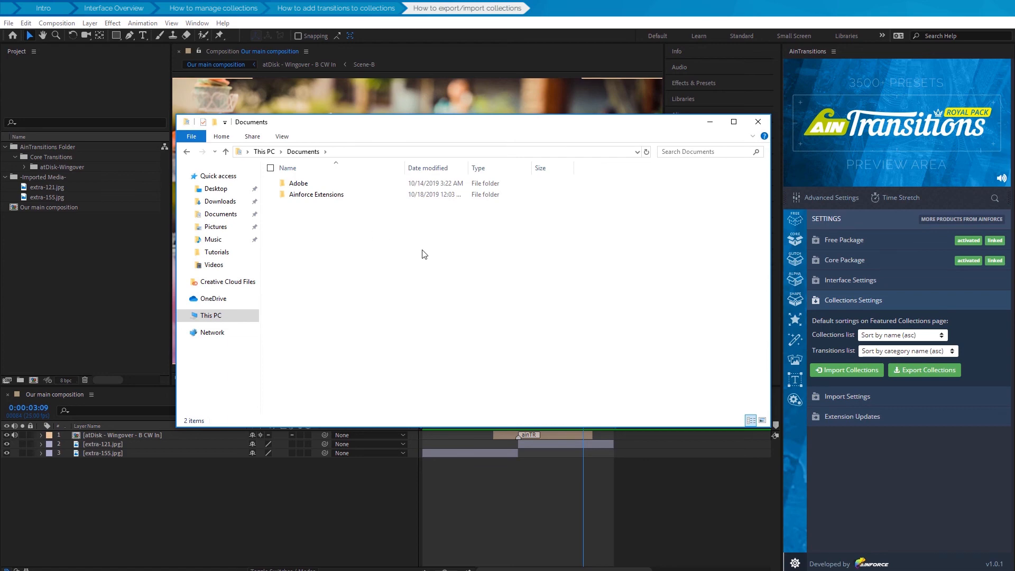
double_click(321, 199)
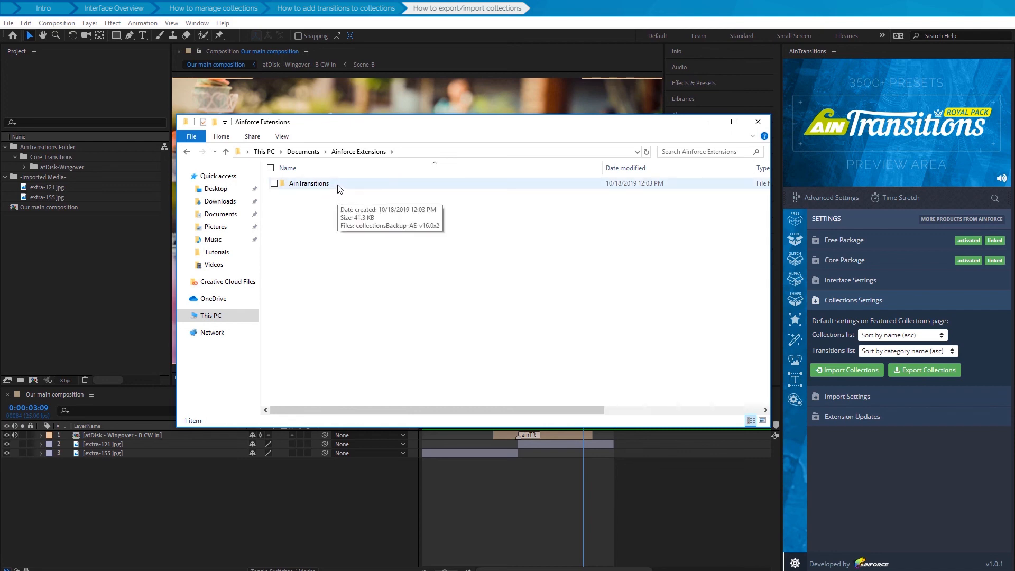
click(366, 187)
double_click(366, 186)
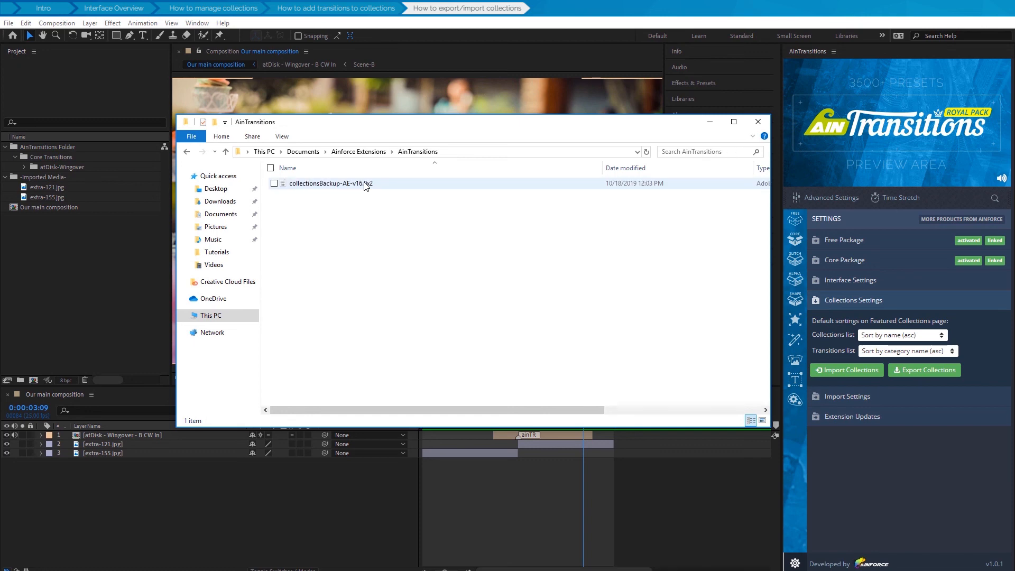